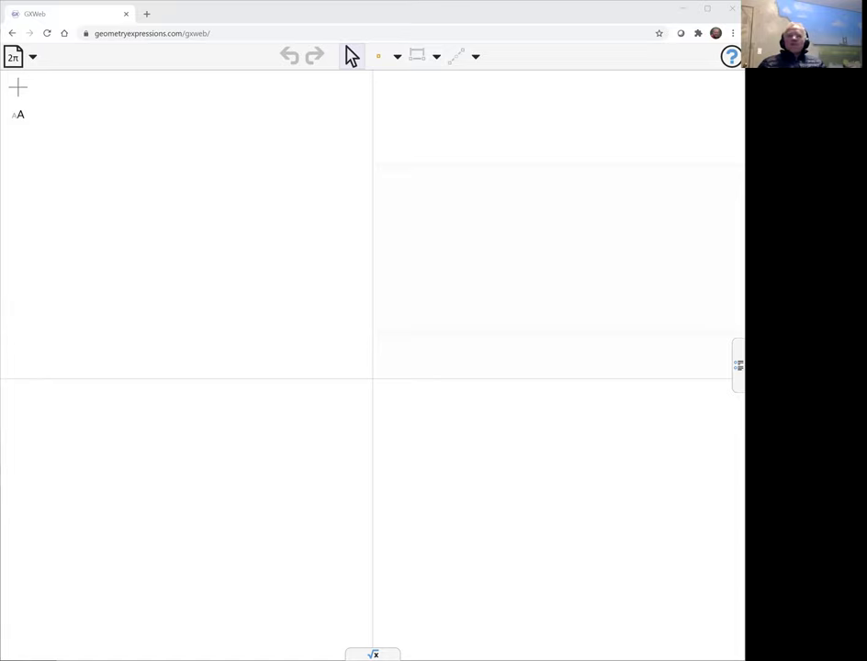
- Draw three connected line segments forming triangle ABC, closing back at vertex A
left_click(14, 89)
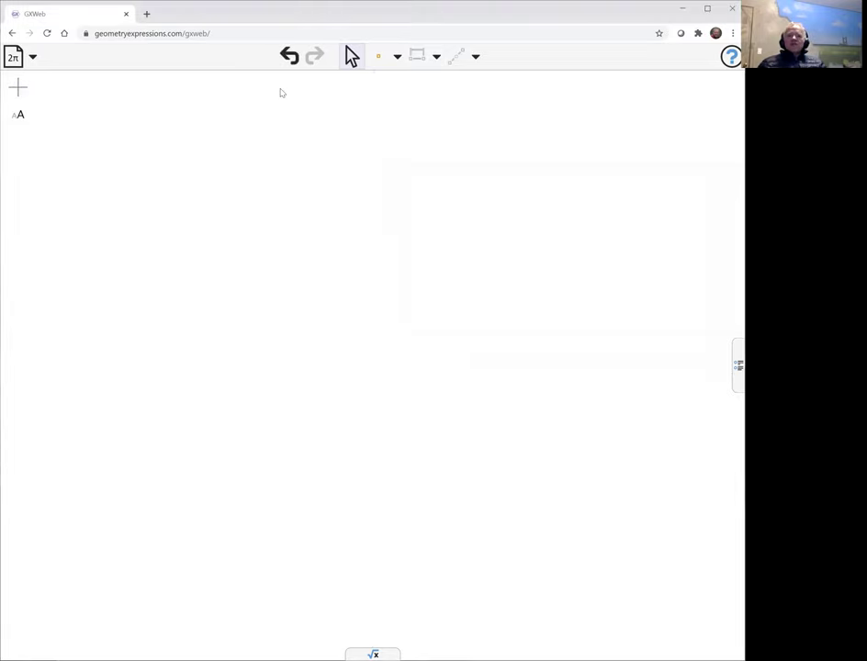
left_click(397, 57)
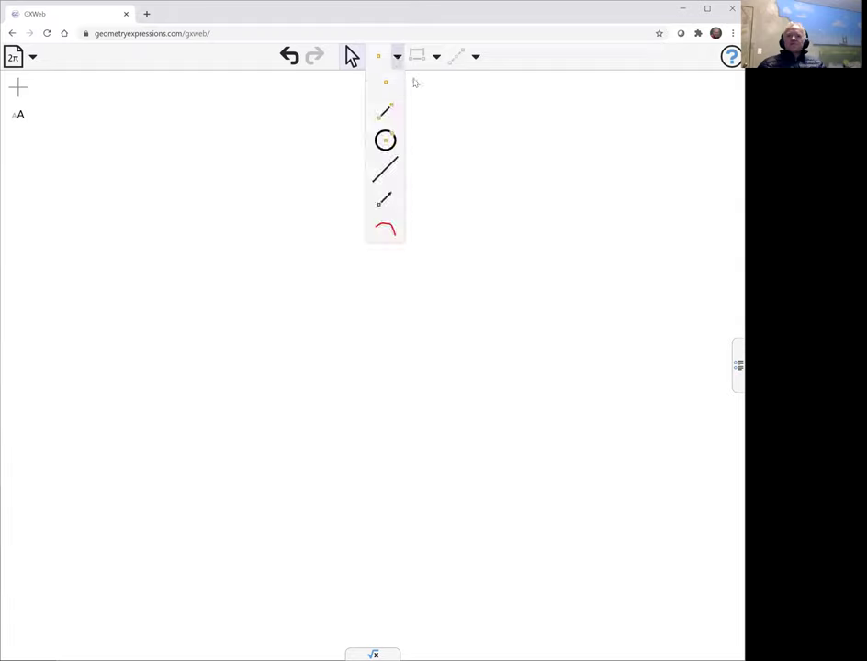
left_click(392, 116)
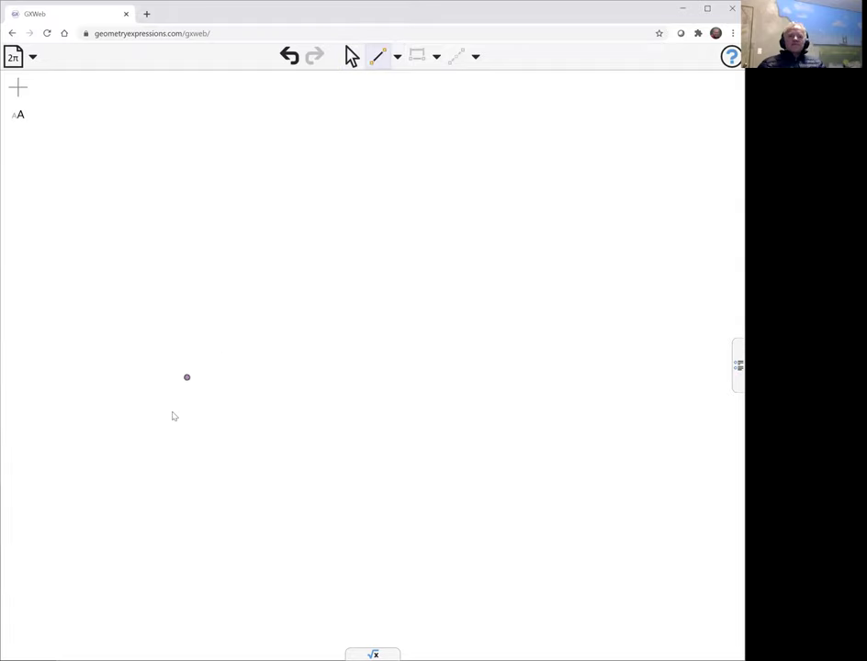
left_click_drag(169, 420, 265, 305)
left_click_drag(316, 227, 170, 420)
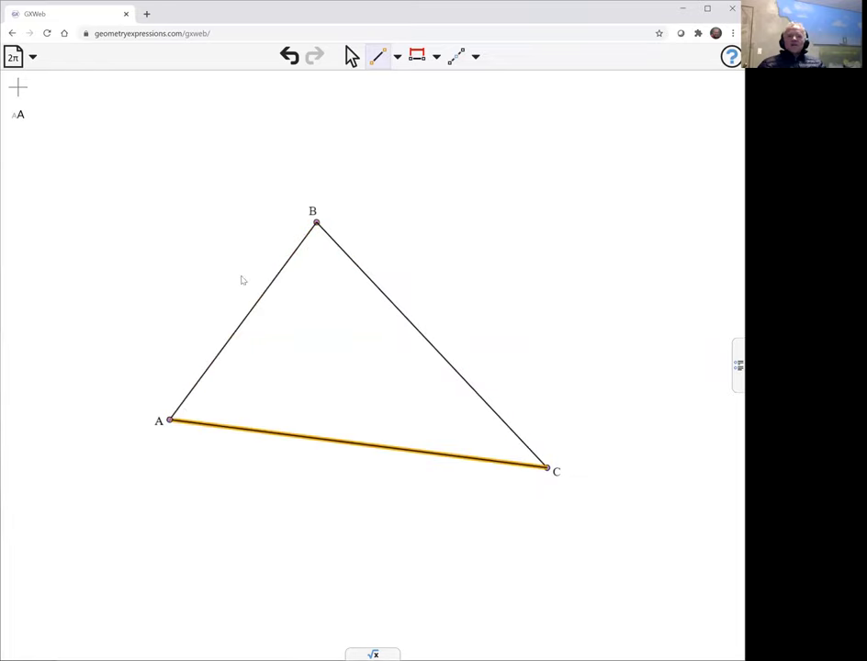
- Apply distance constraints naming side BC length a, AC length b and AB length c
left_click(352, 57)
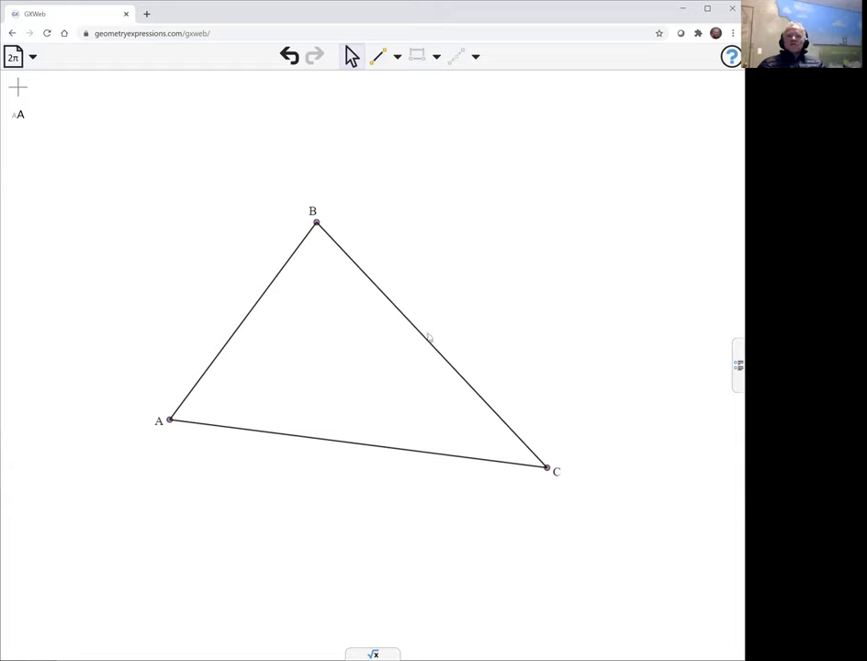
left_click(428, 343)
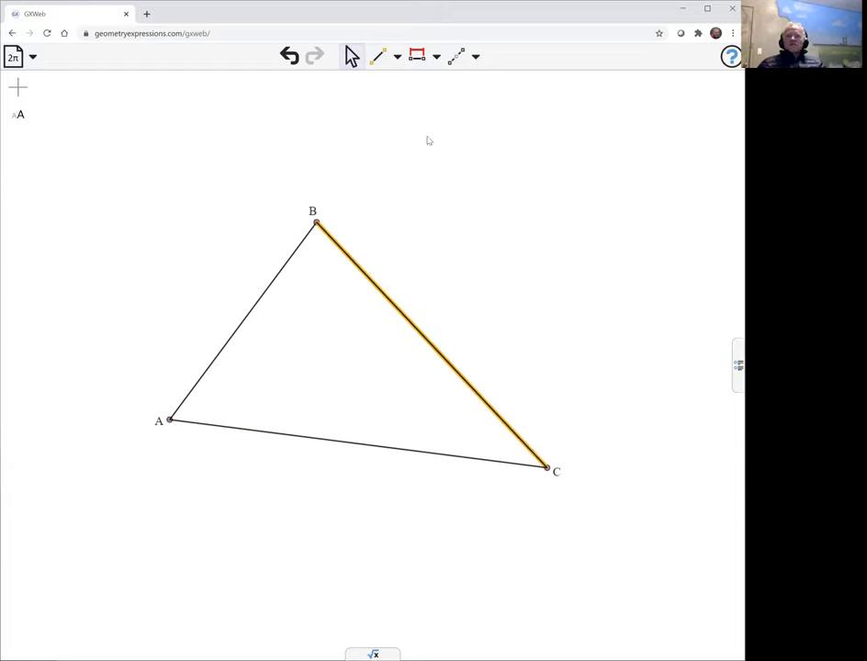
left_click(418, 57)
left_click(473, 317)
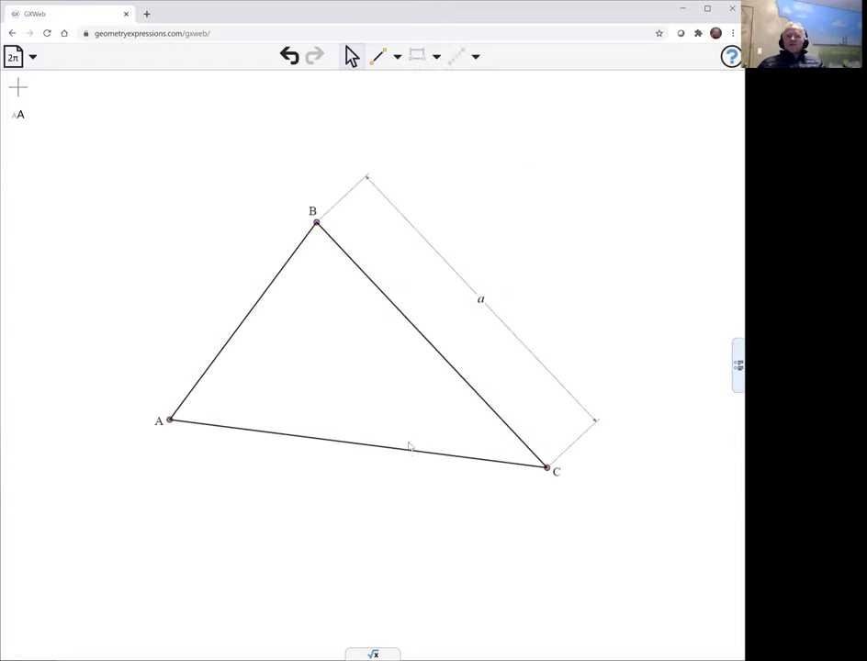
left_click(422, 452)
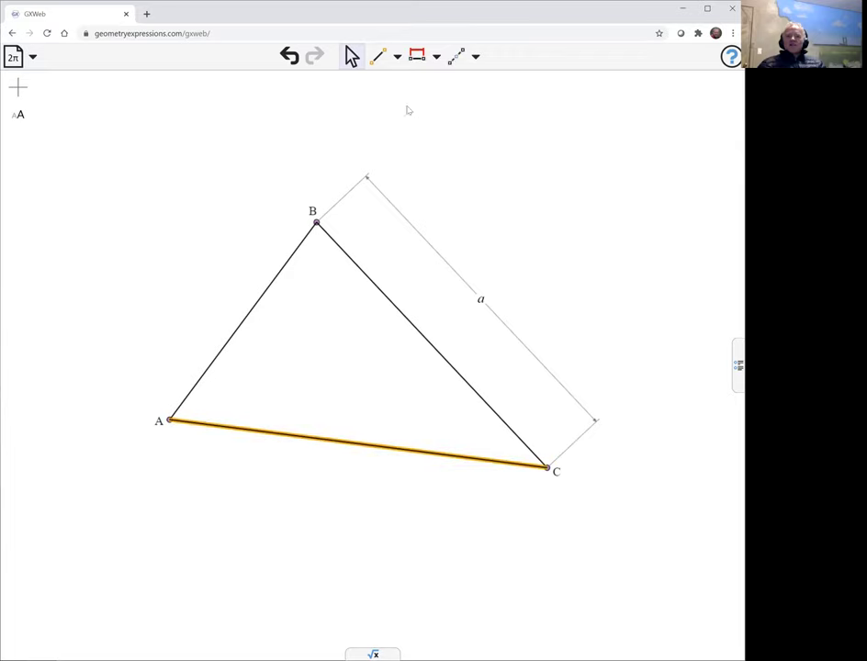
left_click(418, 56)
left_click(556, 180)
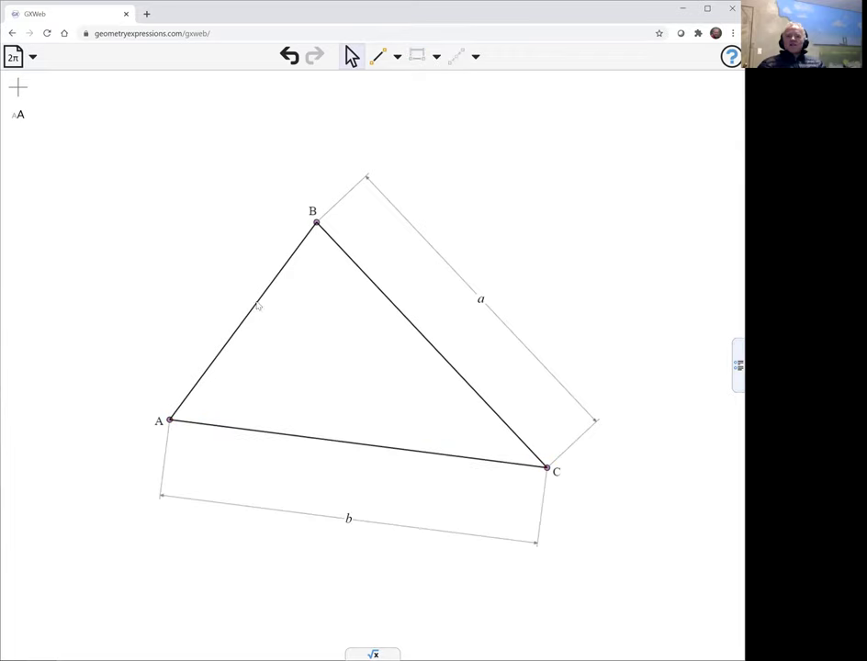
left_click(258, 307)
left_click(417, 56)
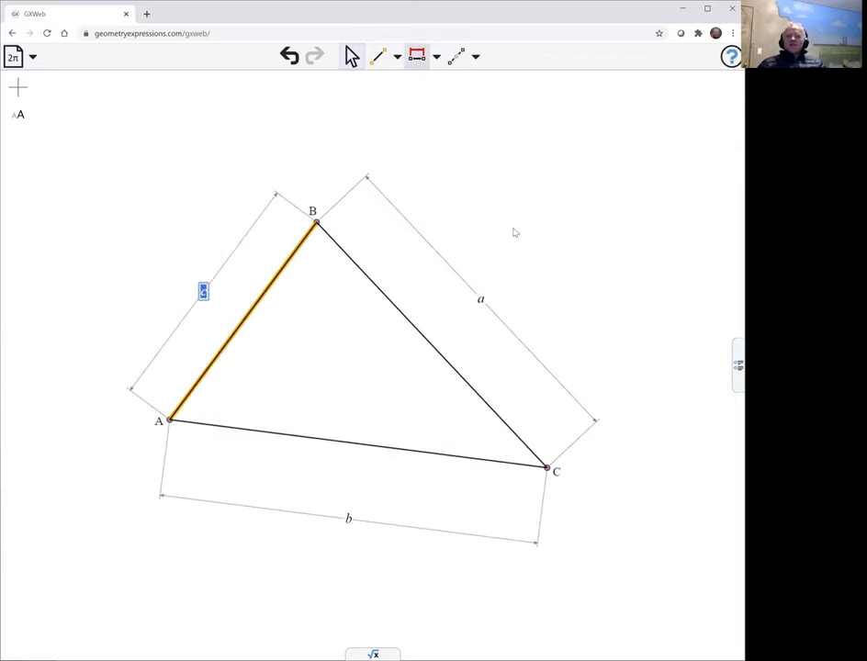
left_click(523, 285)
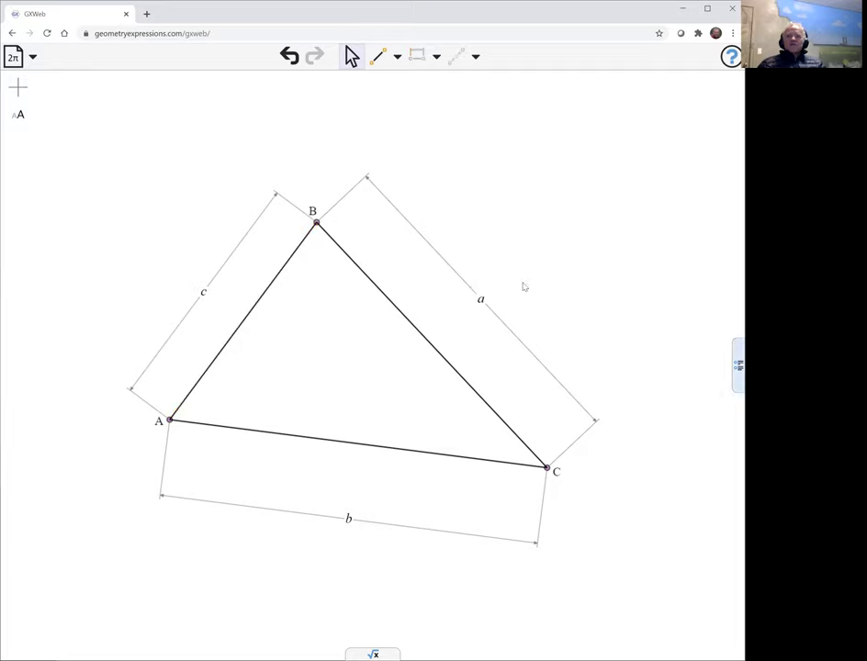
- Construct the medians from A to side BC and from C to side AB
left_click(172, 421)
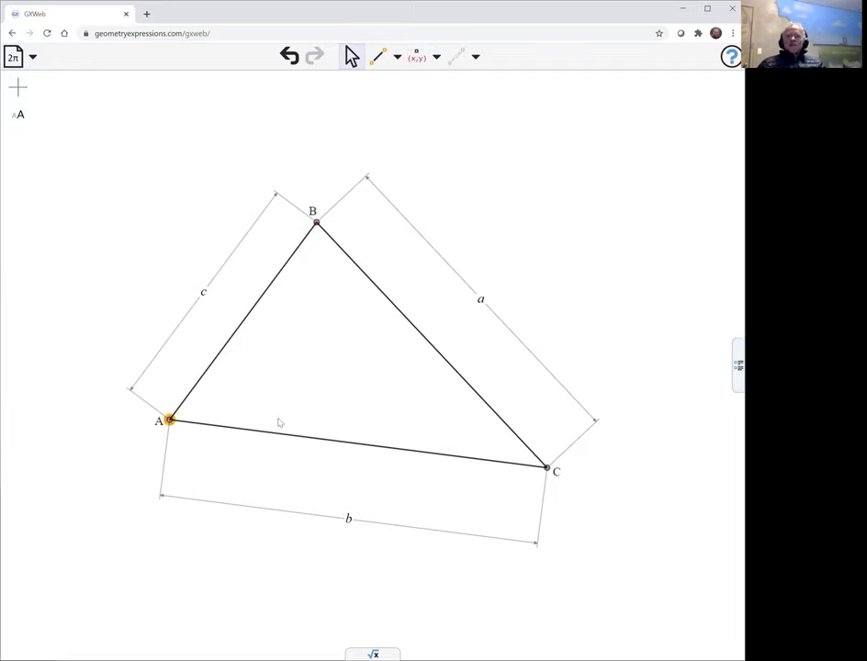
left_click(419, 338)
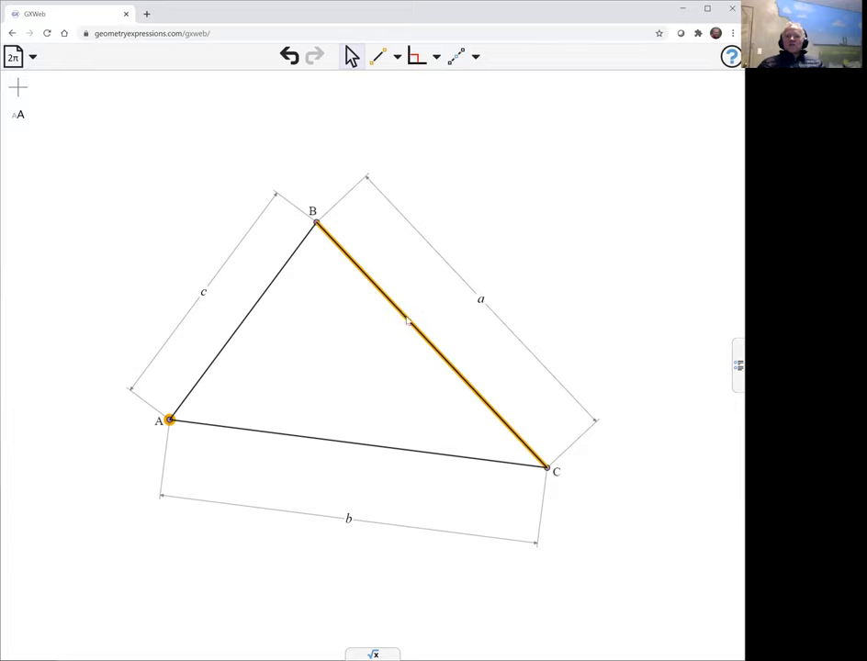
left_click(457, 58)
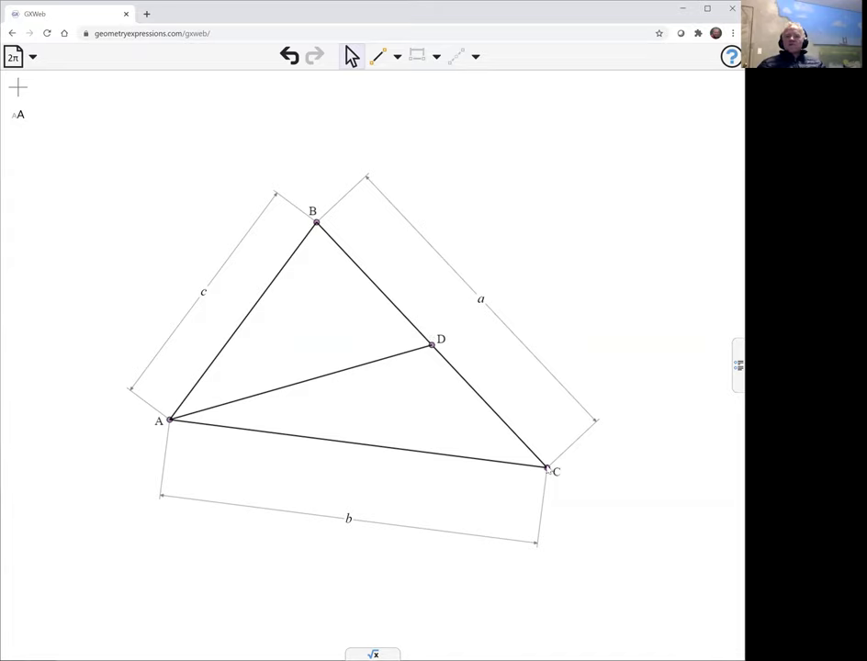
left_click(547, 469)
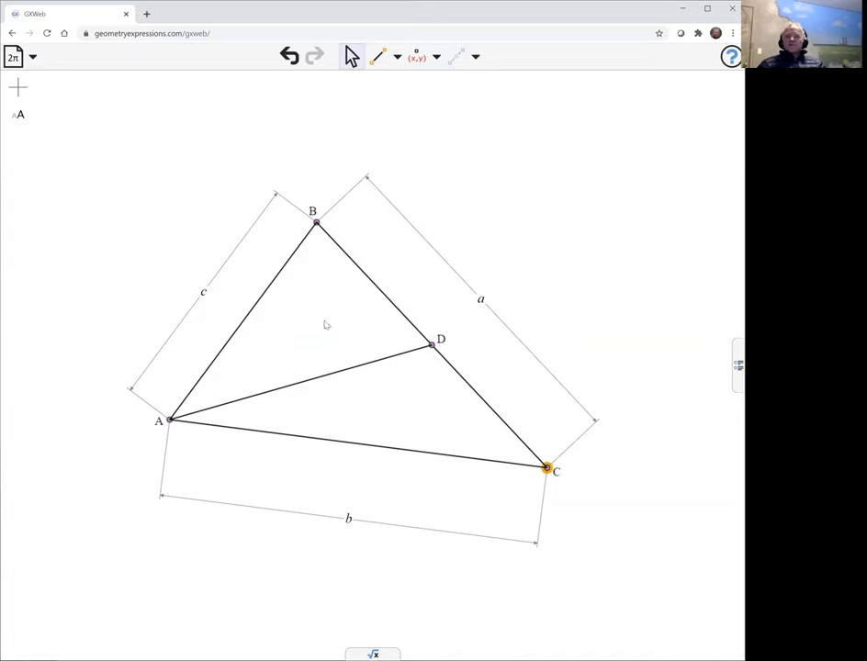
left_click(257, 304, "shift")
left_click(456, 56)
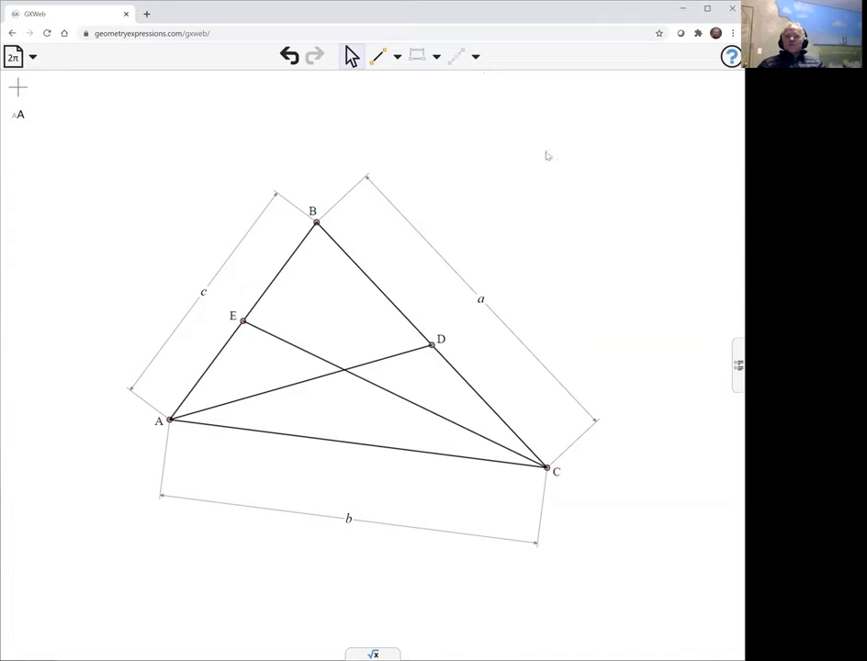
- Mark the intersection of medians AD and CE as point F
left_click(376, 362)
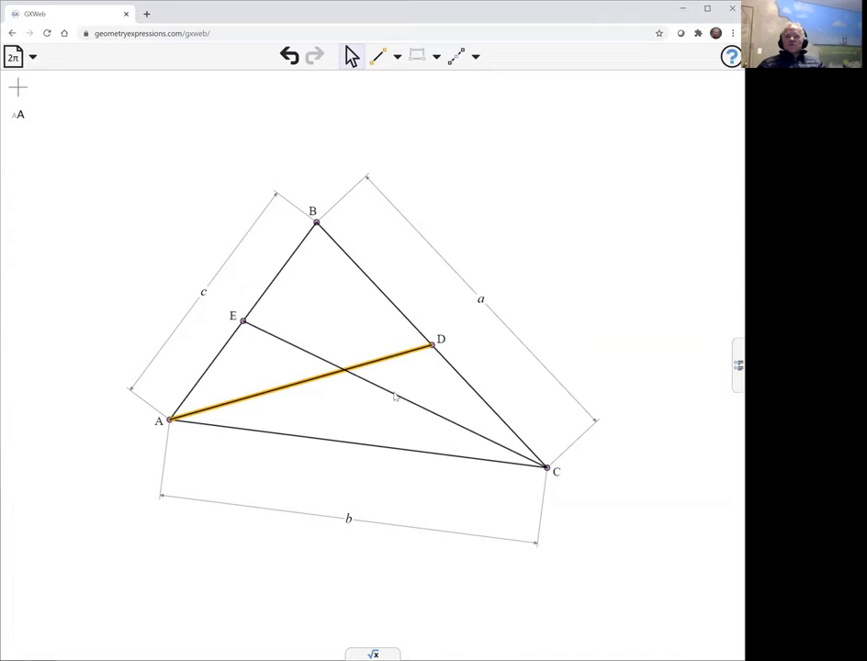
left_click(394, 396, "shift")
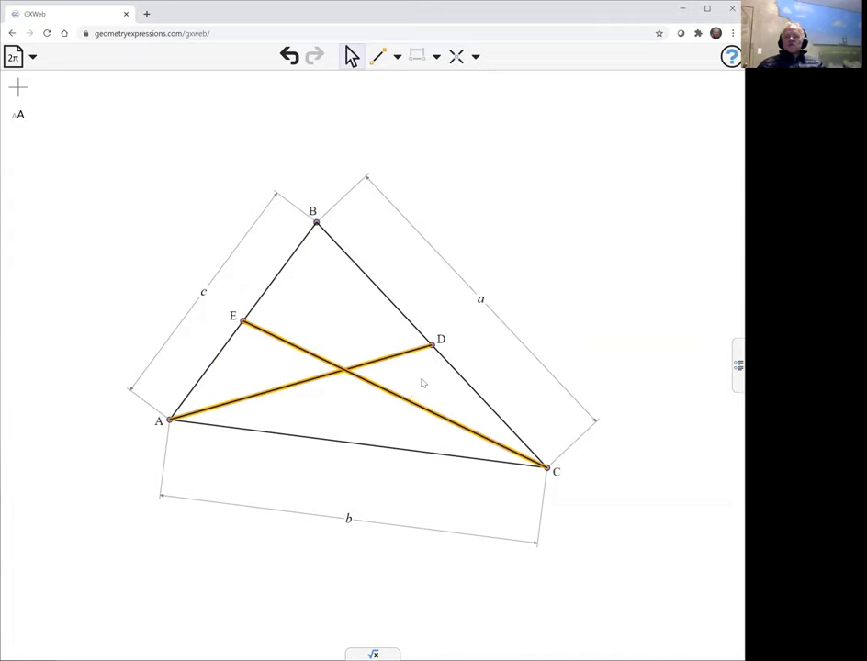
left_click(456, 56)
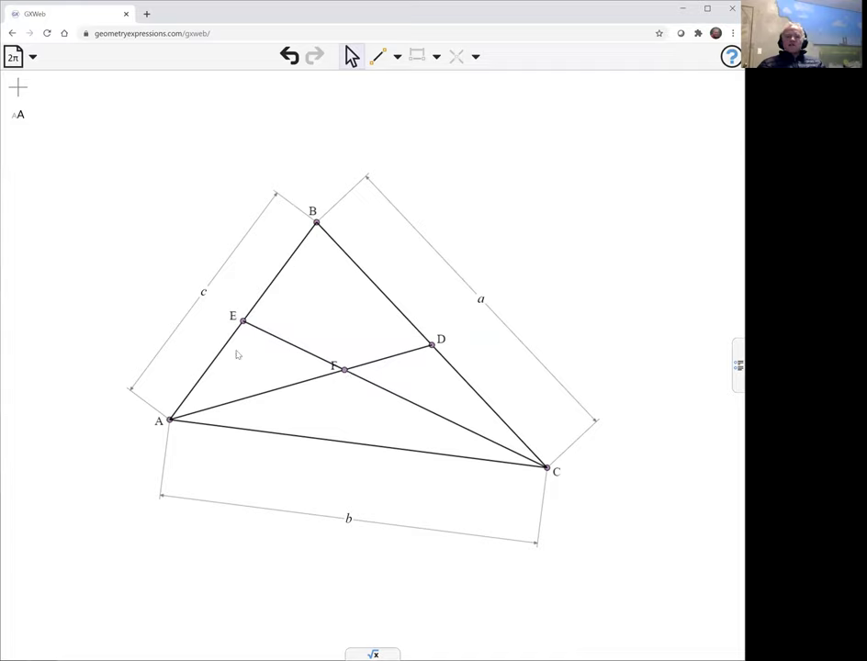
- Draw segment FG from centroid F to a free point G and constrain its length to d
left_click(378, 57)
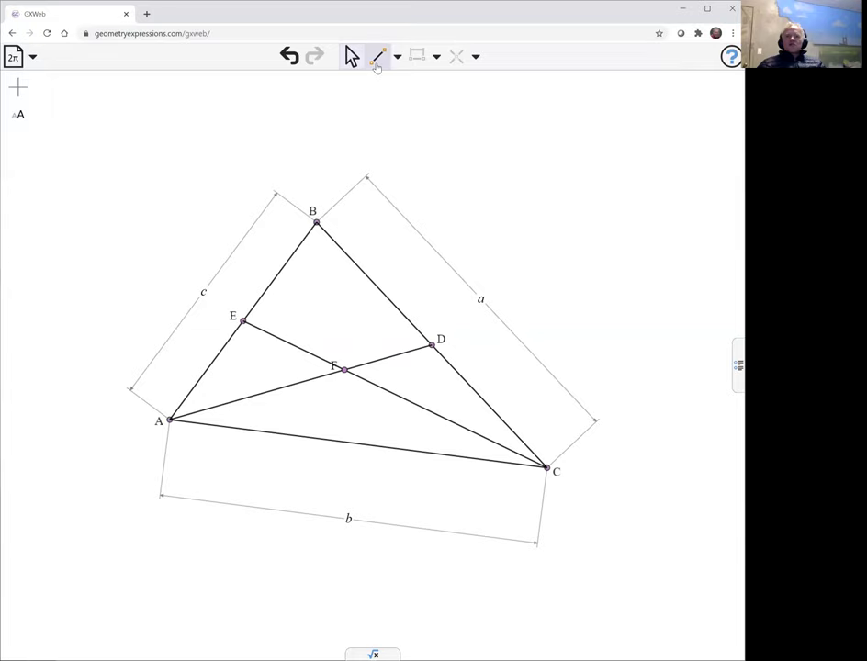
left_click(343, 371)
left_click(375, 447)
key("ctrl+z")
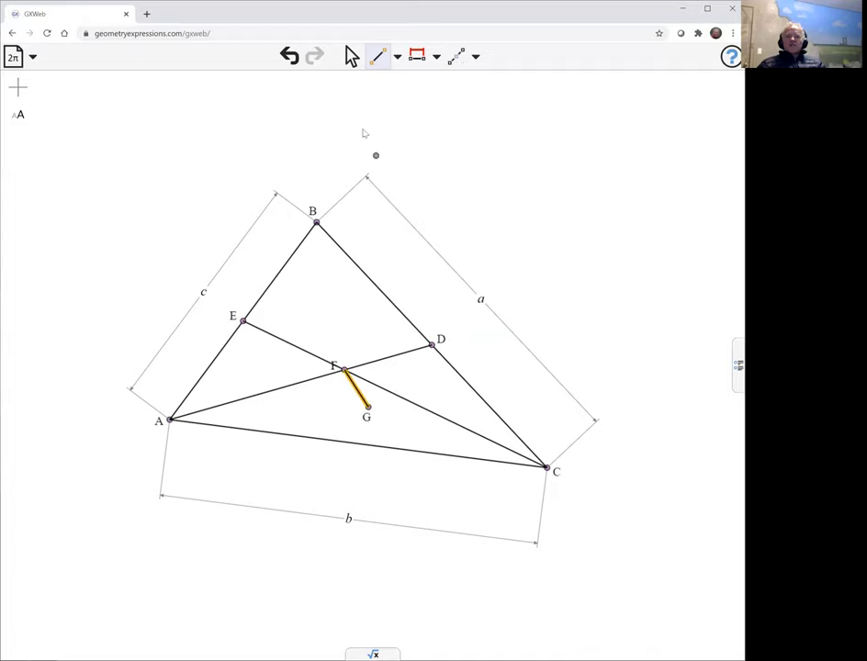
left_click(353, 57)
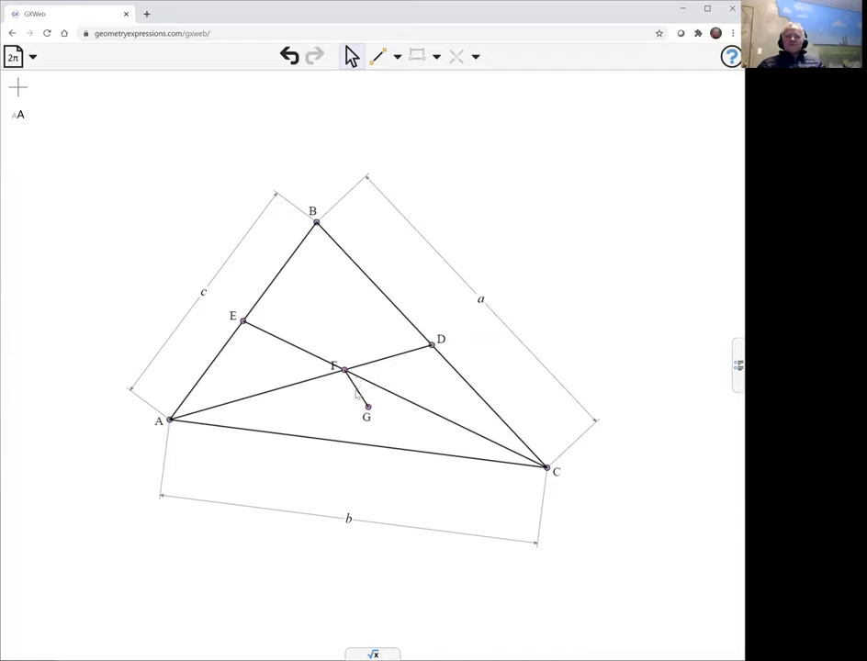
left_click(356, 393)
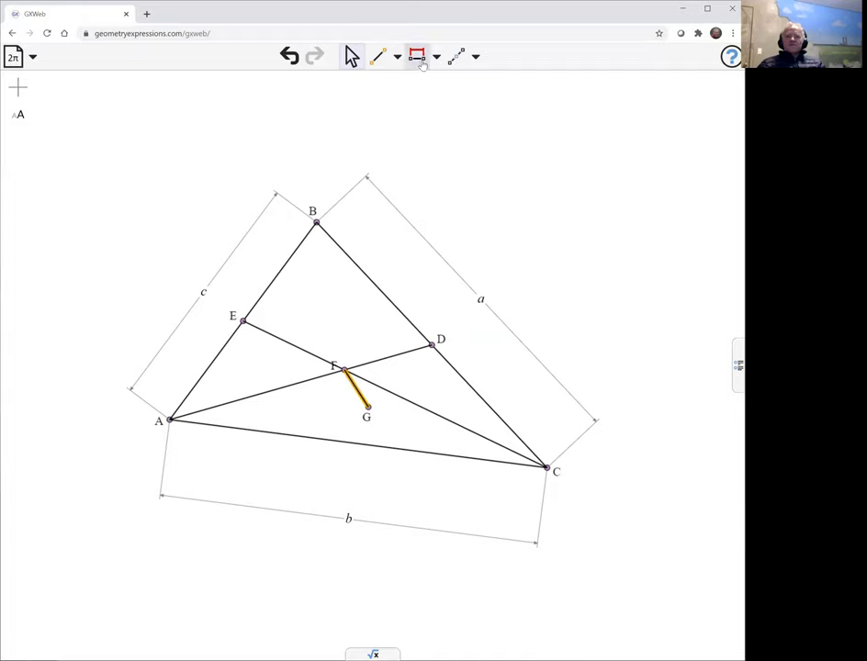
left_click(600, 182)
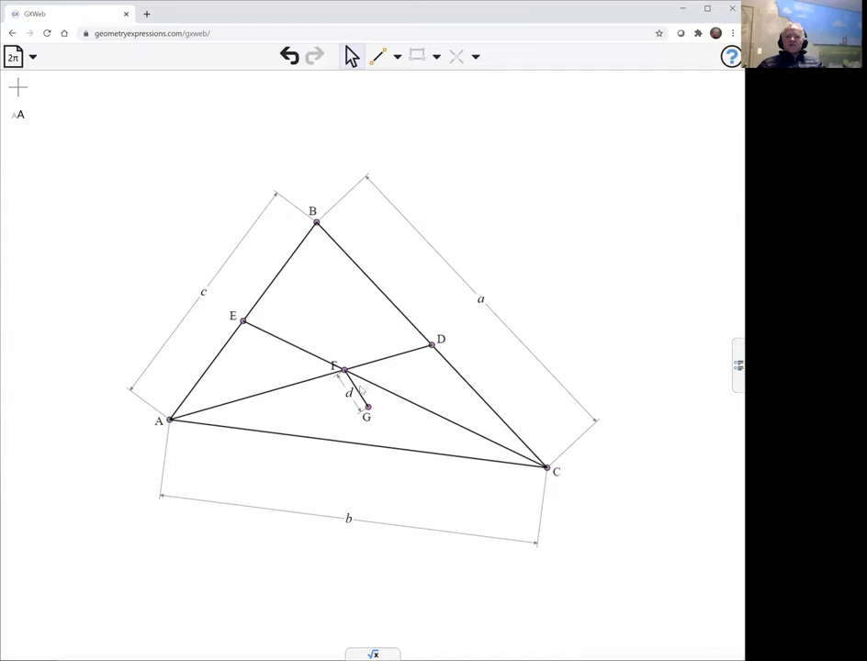
- Constrain the angle between AB and FG to θ, then bring up the symbolic math panel
left_click(357, 392)
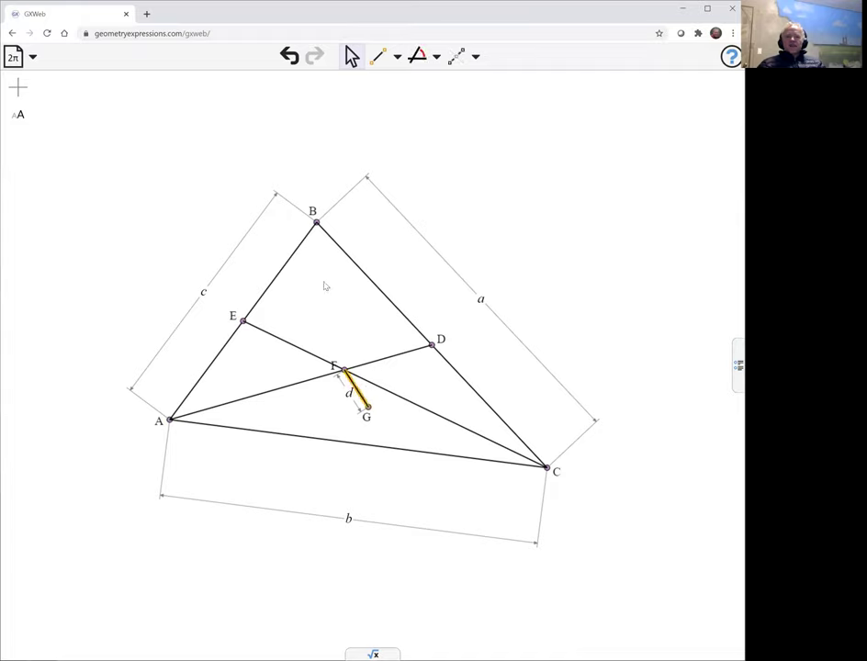
left_click(297, 254, "shift")
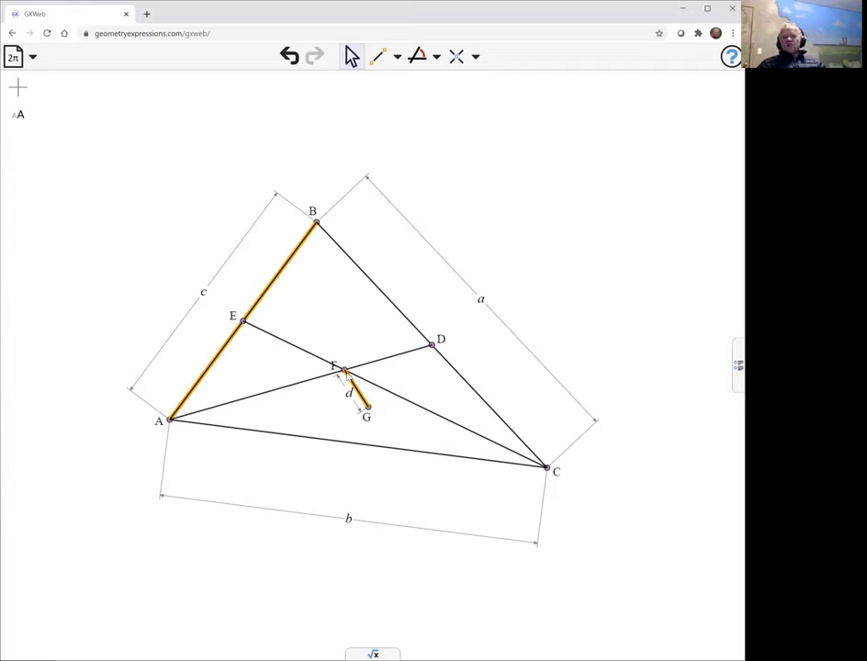
left_click(434, 58)
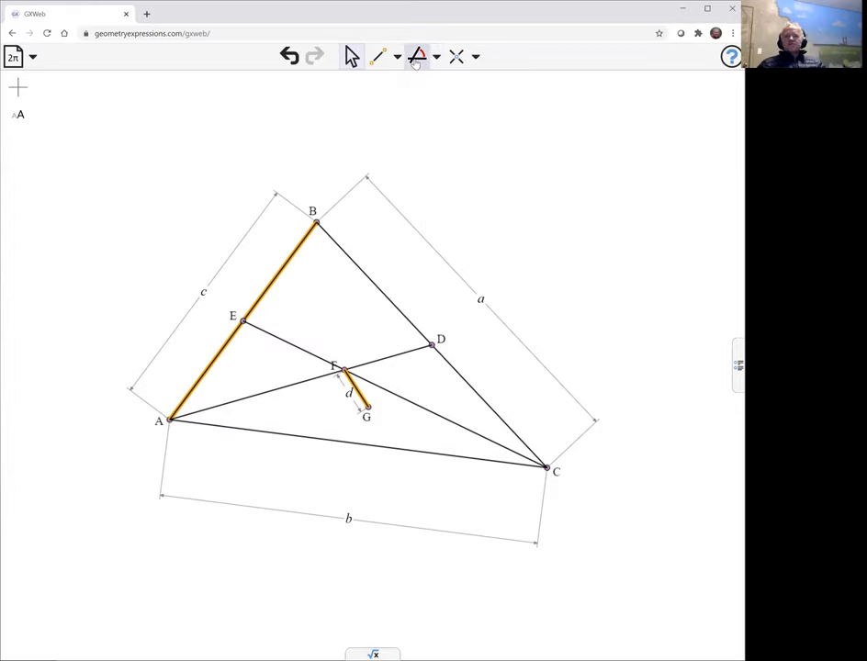
left_click(418, 57)
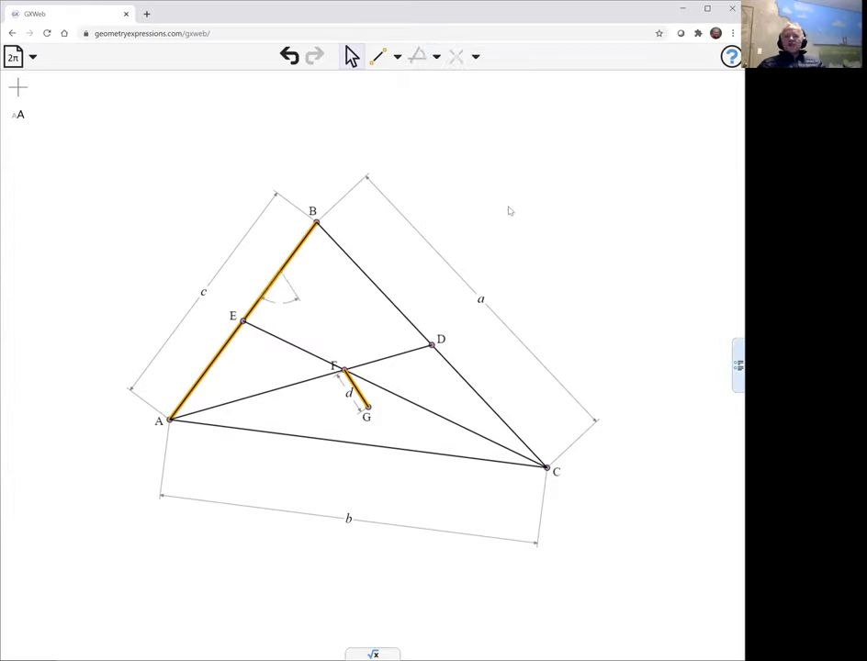
key("Return")
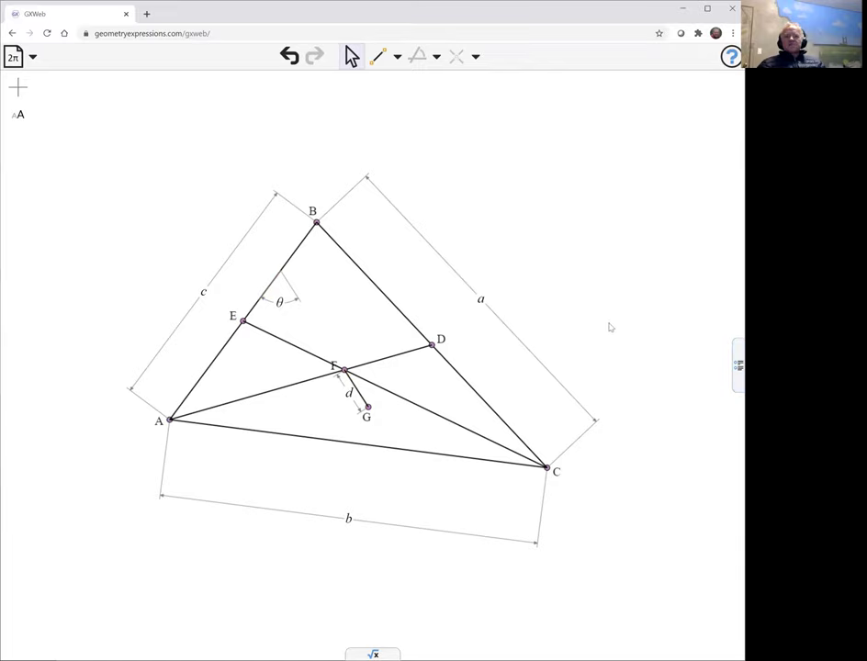
left_click_drag(608, 327, 584, 250)
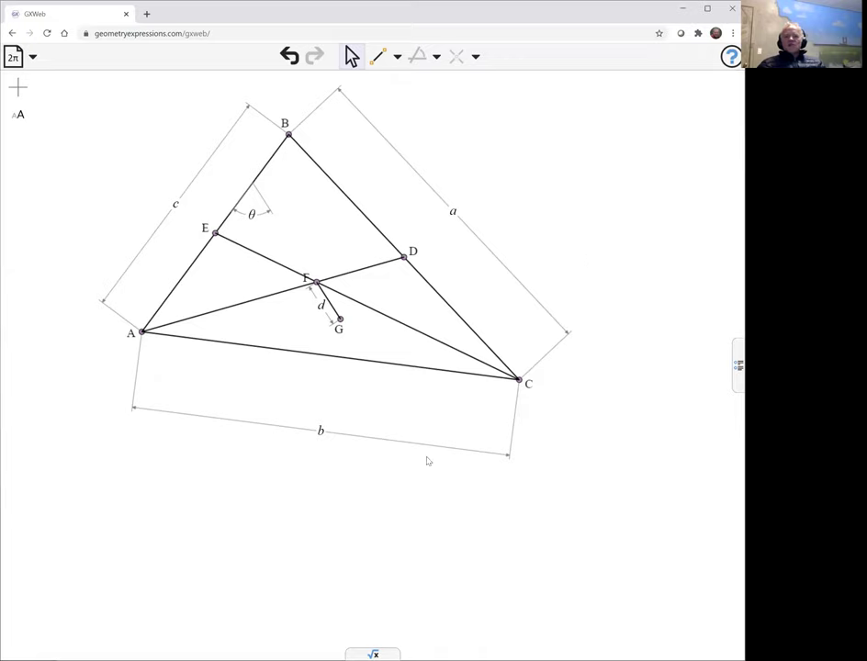
left_click(372, 654)
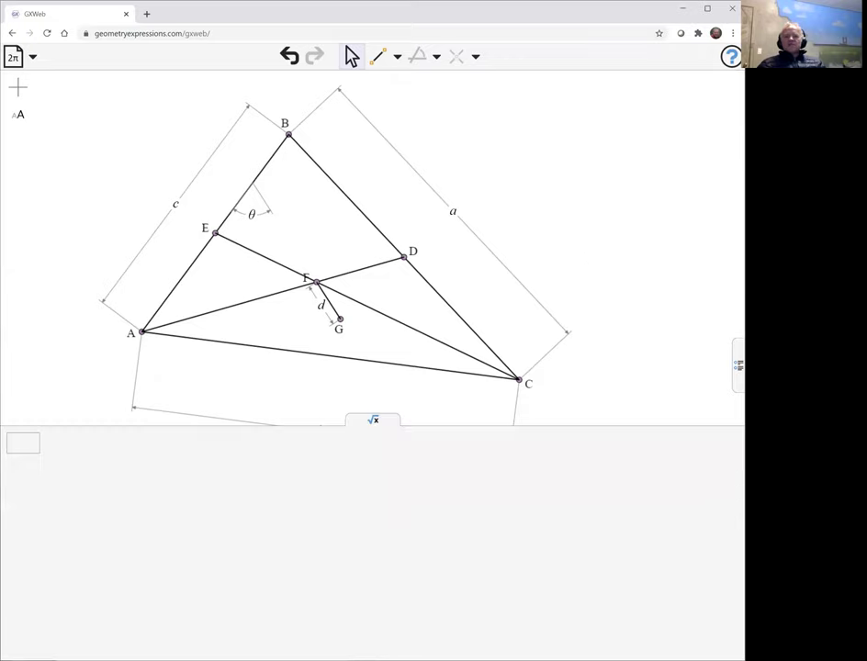
- Enter distance(G,A)^2+distance(G,B)^2+distance(G,C)^2 in the math input box
left_click(32, 444)
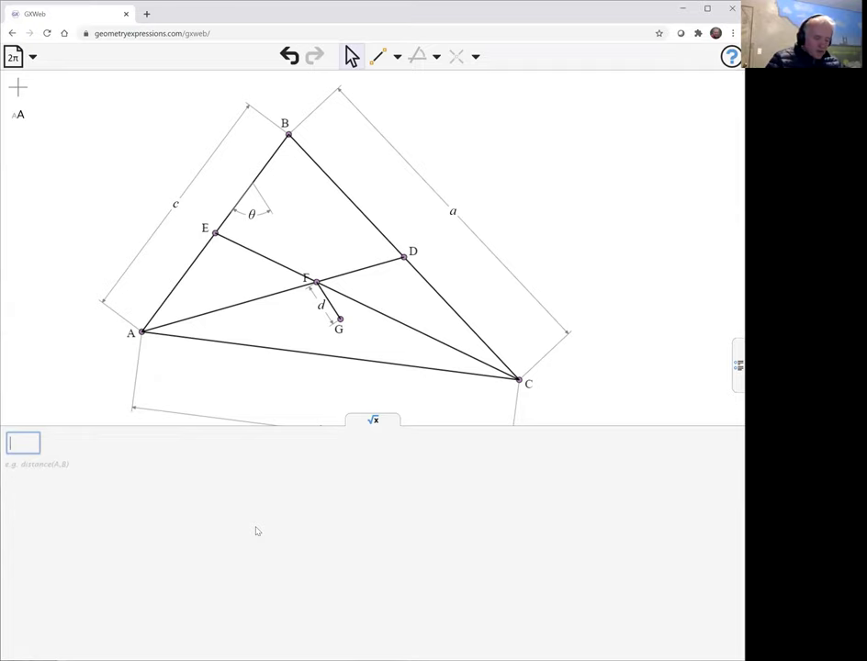
type("dia")
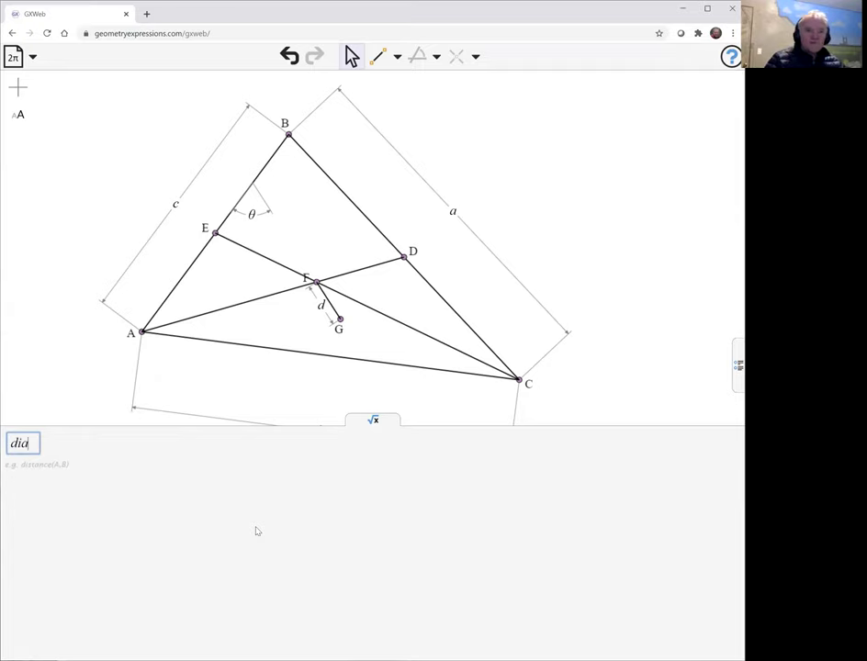
key("BackSpace")
type("s")
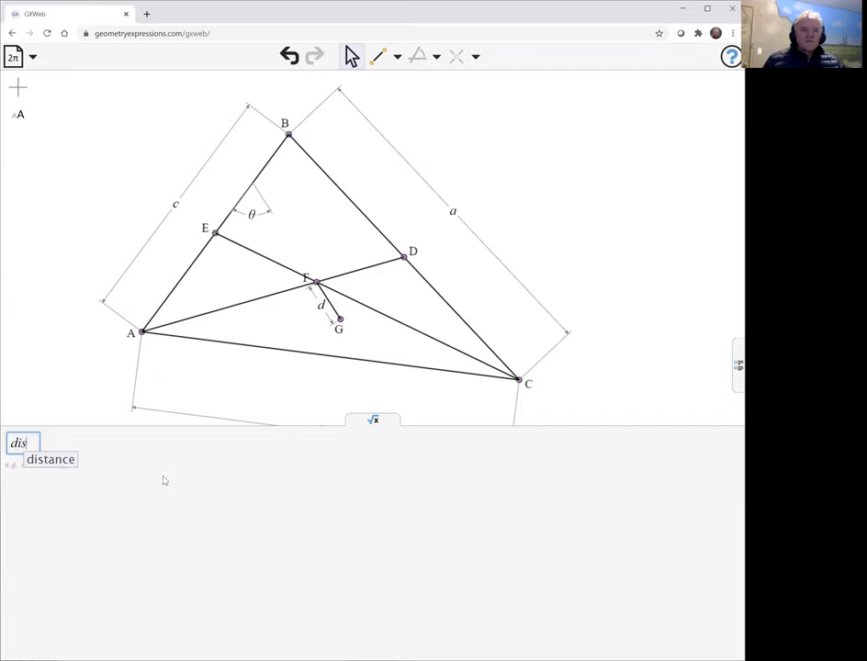
left_click(65, 460)
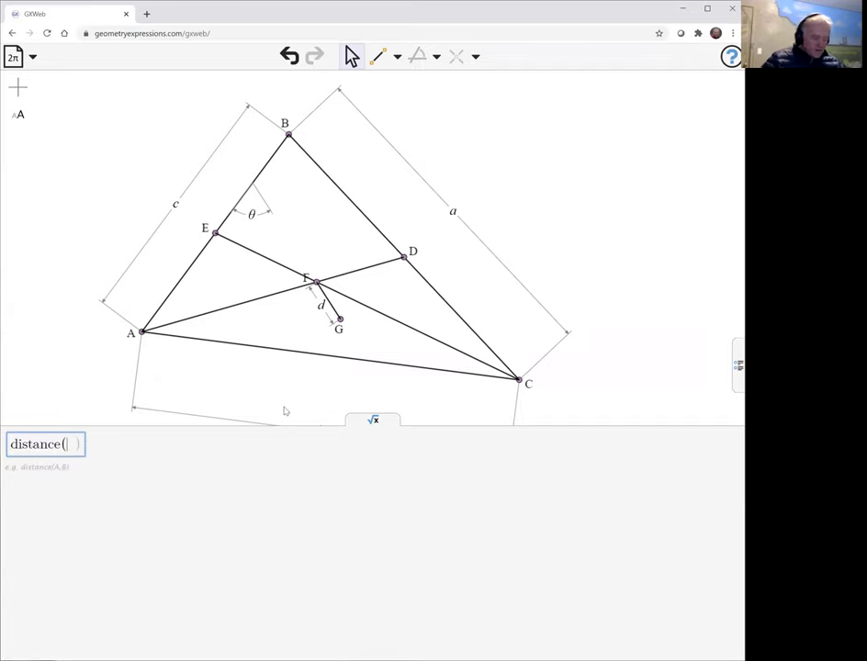
type("G,")
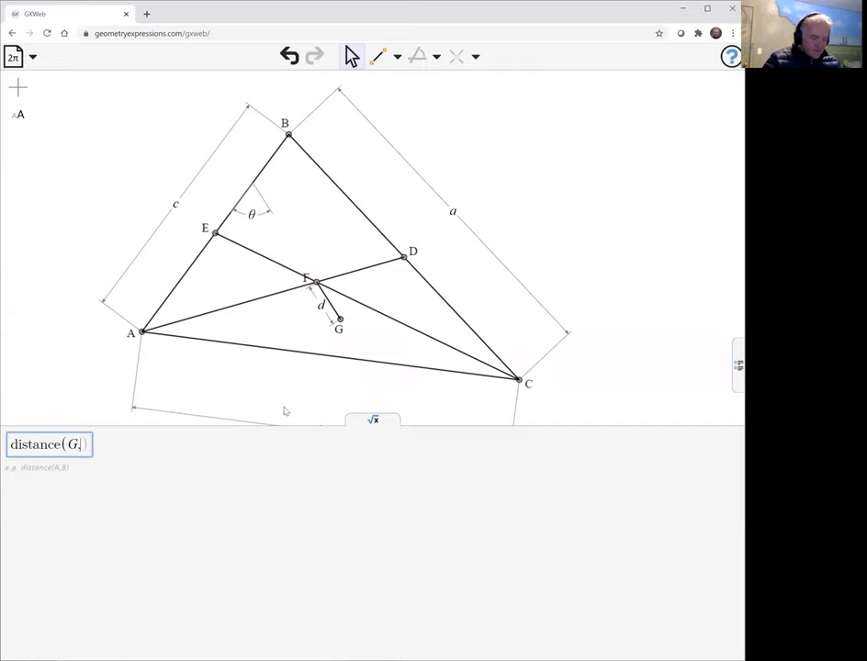
type("A)")
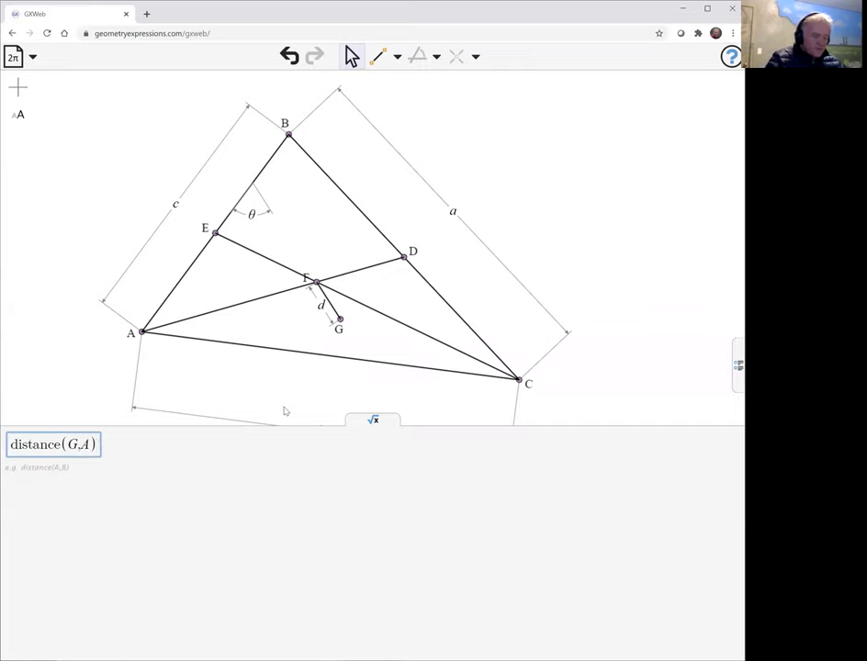
type("^2 + ")
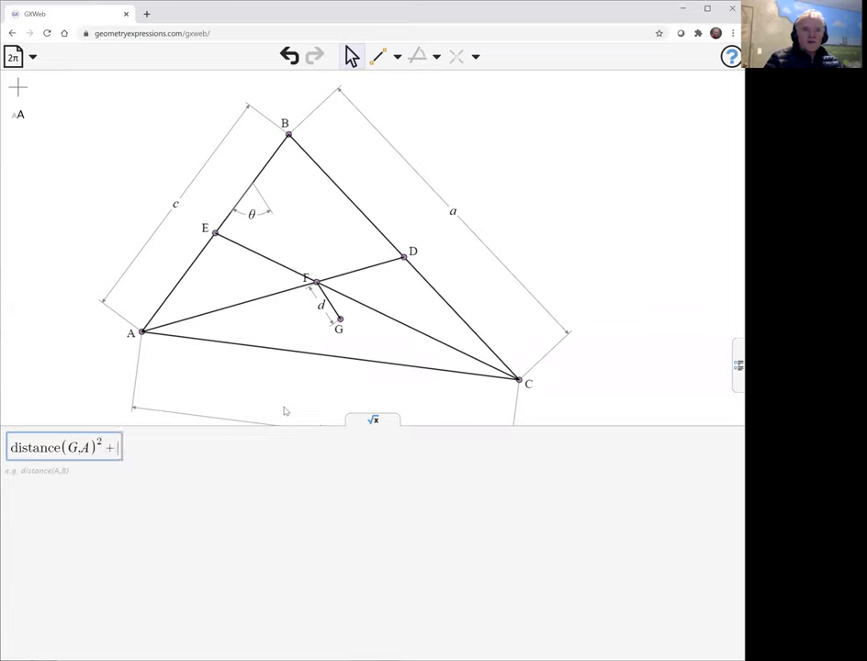
type("dista")
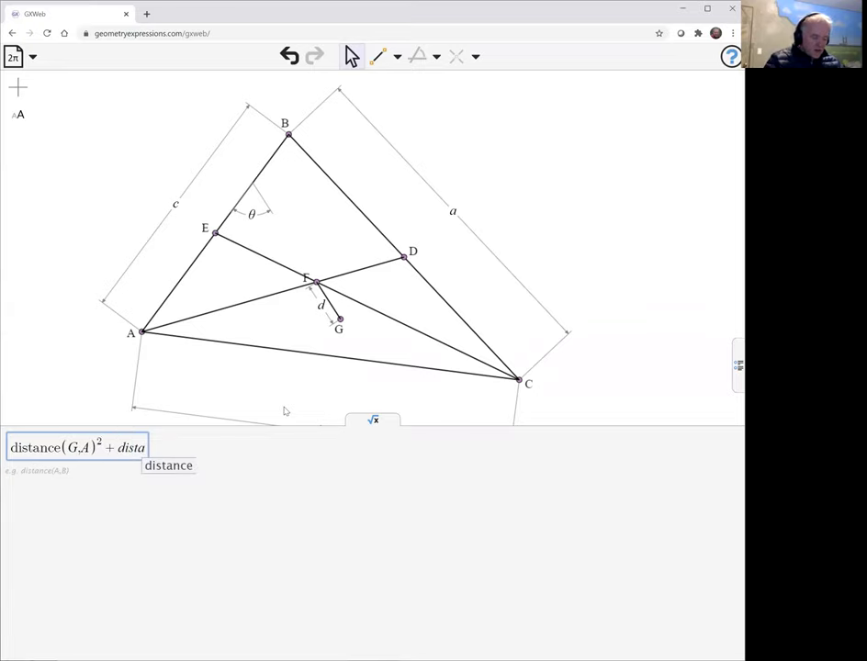
type("nce(")
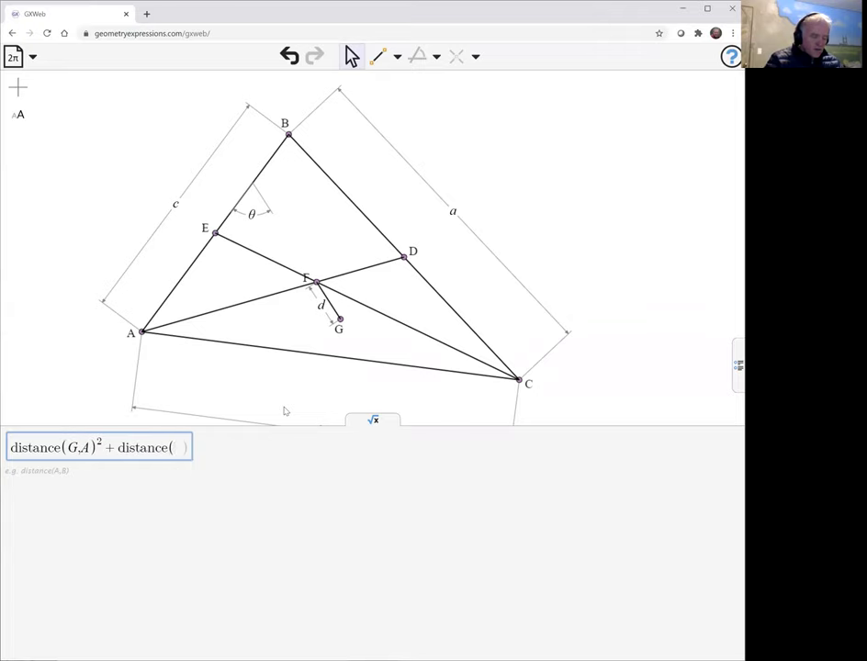
type("G,B")
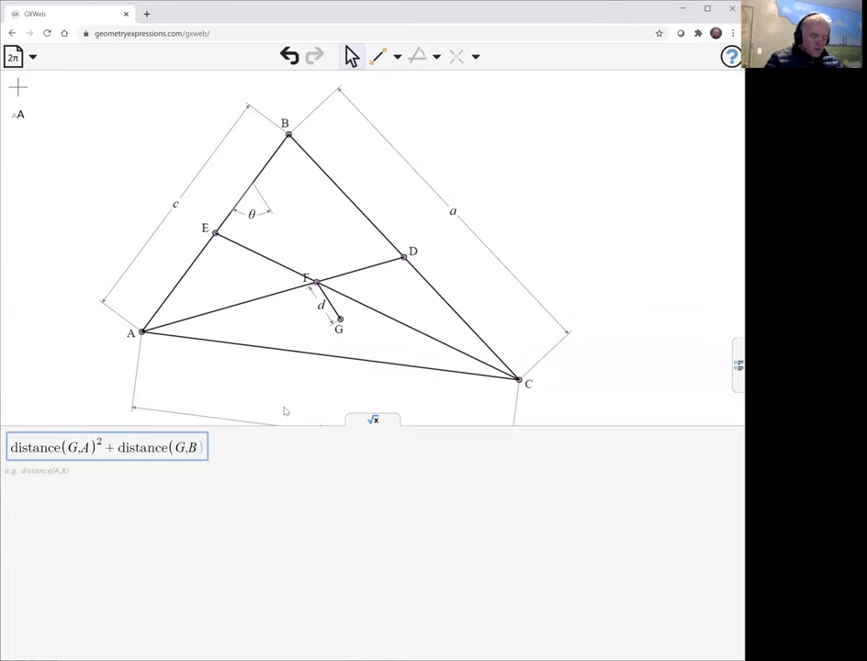
key("Right")
type("^2")
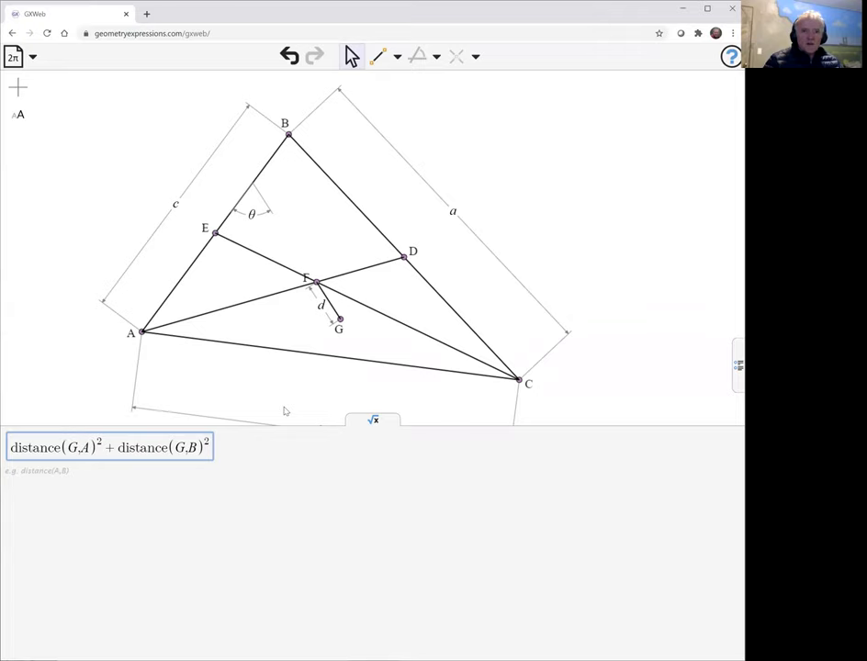
type("+")
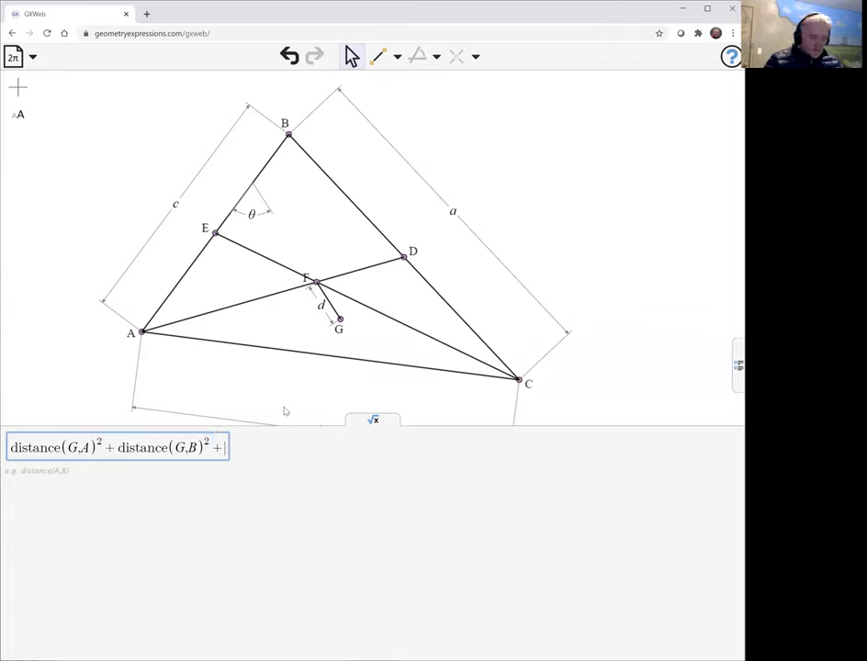
type("distance(")
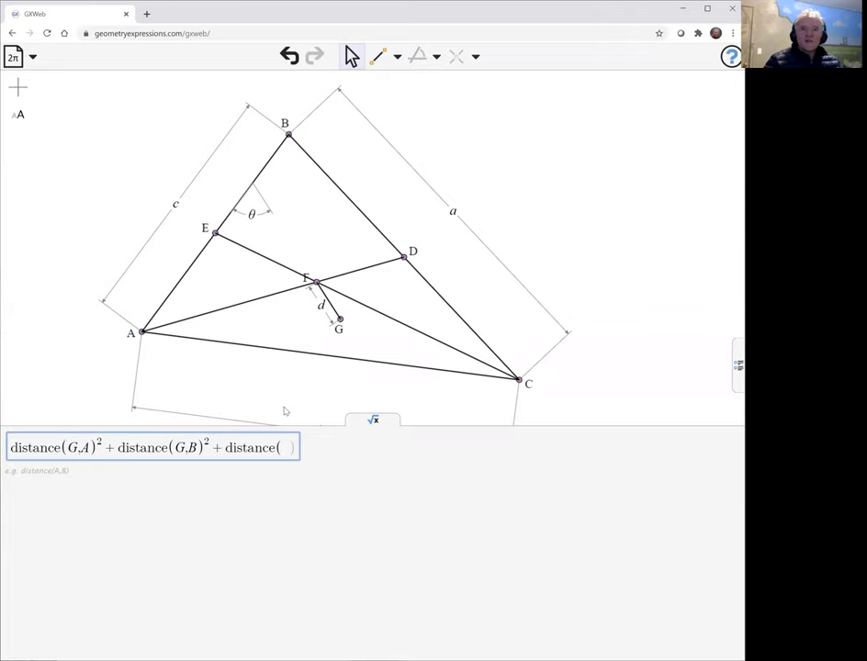
type("G")
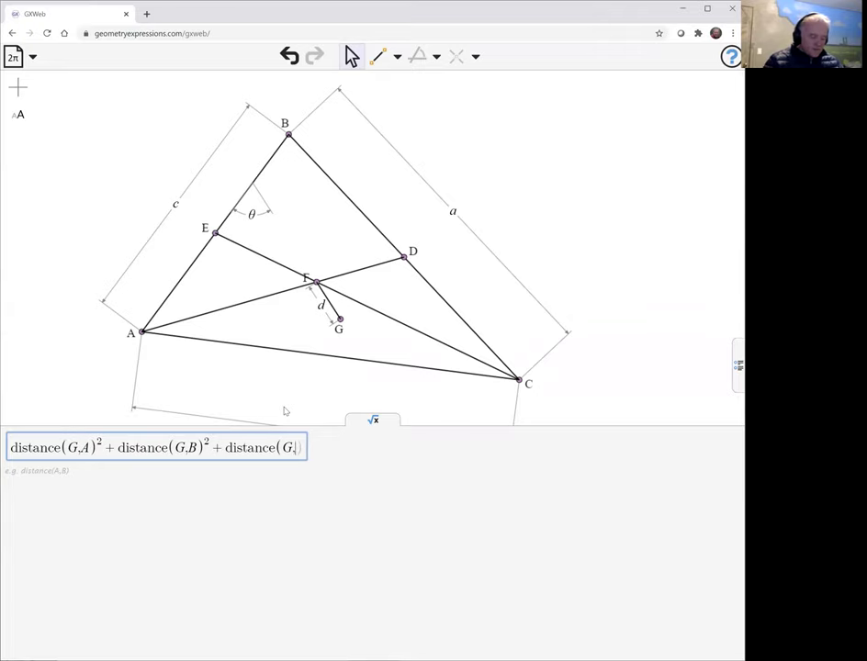
type(",C)")
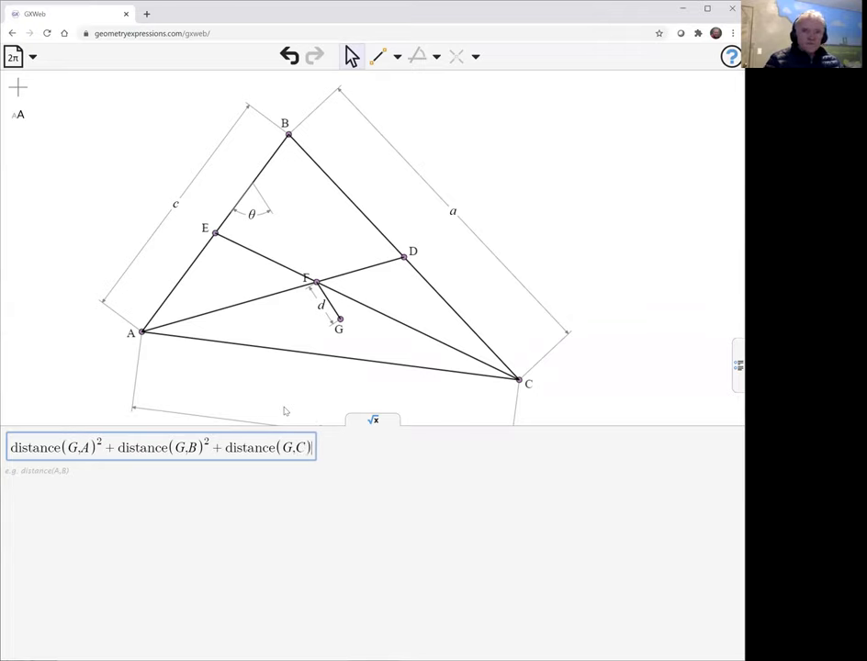
type("^2")
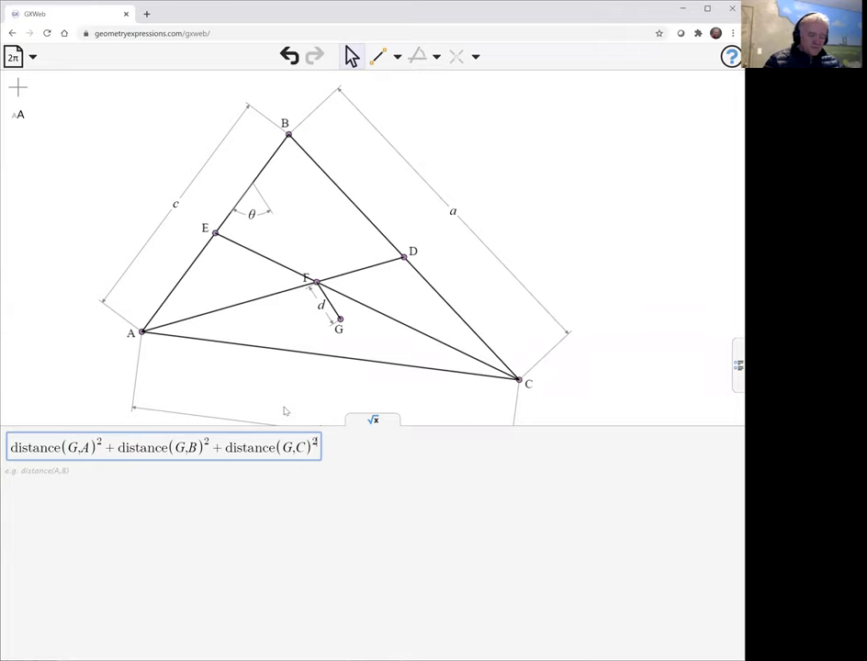
key("Return")
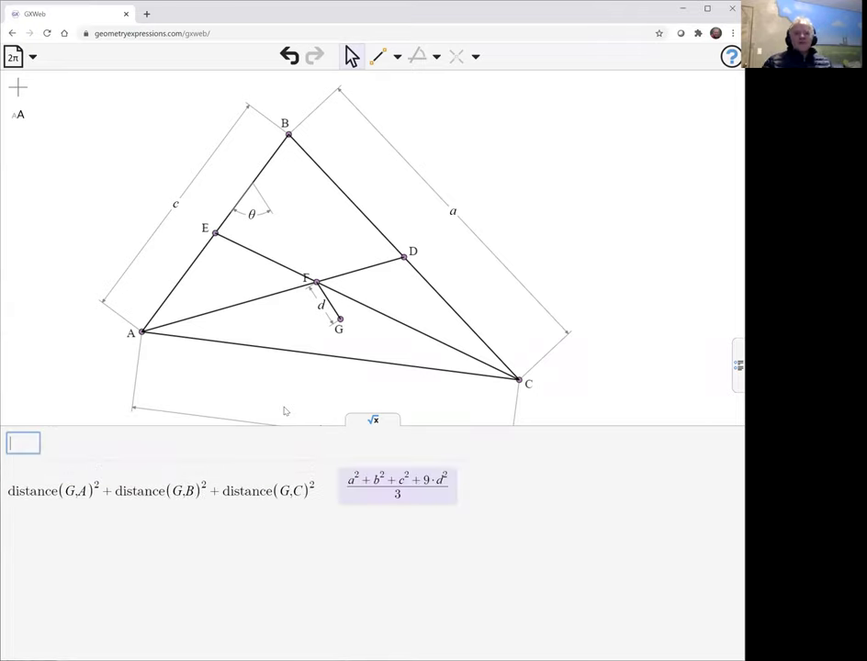